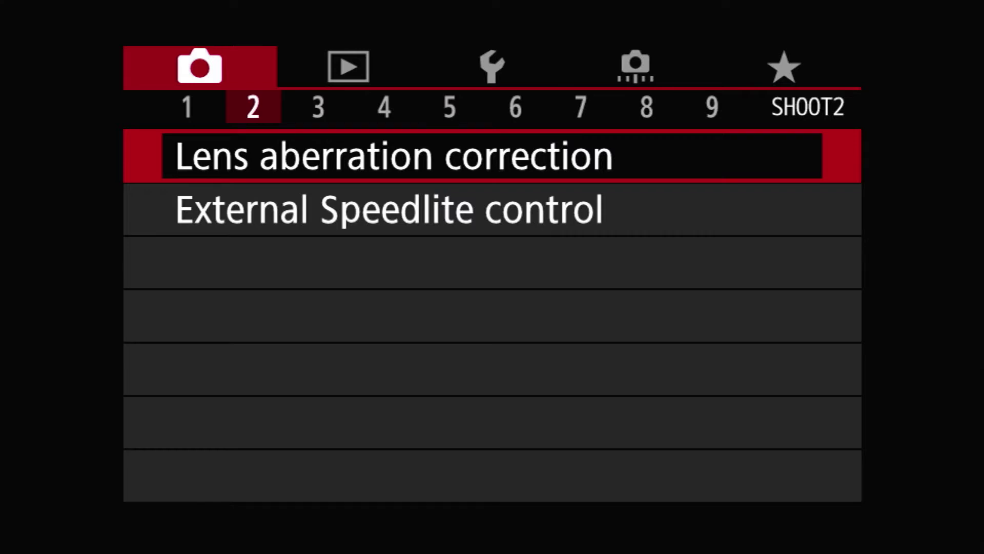
- Open the lens aberration correction settings and review the Peripheral illum corr options, confirming Enable
key(Return)
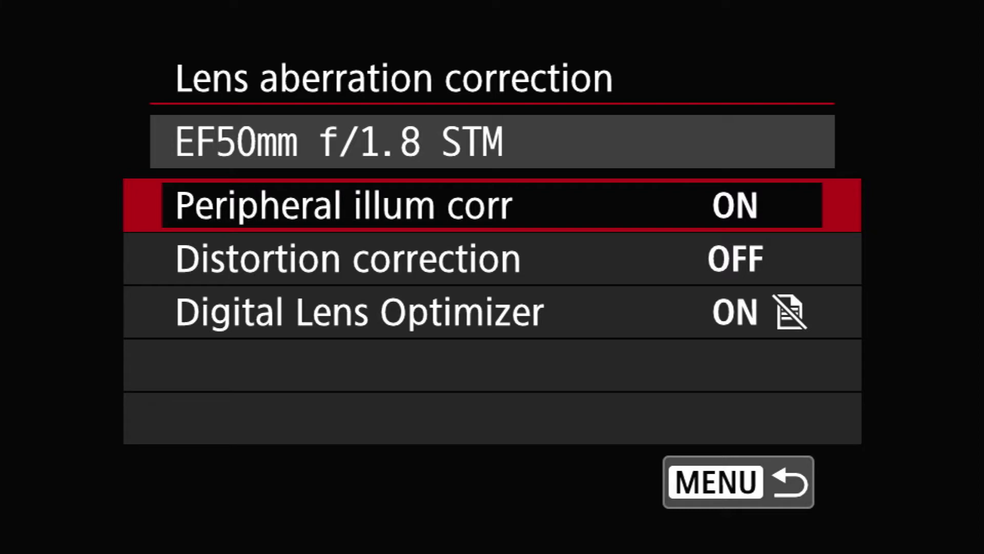
key(Down)
key(Down)
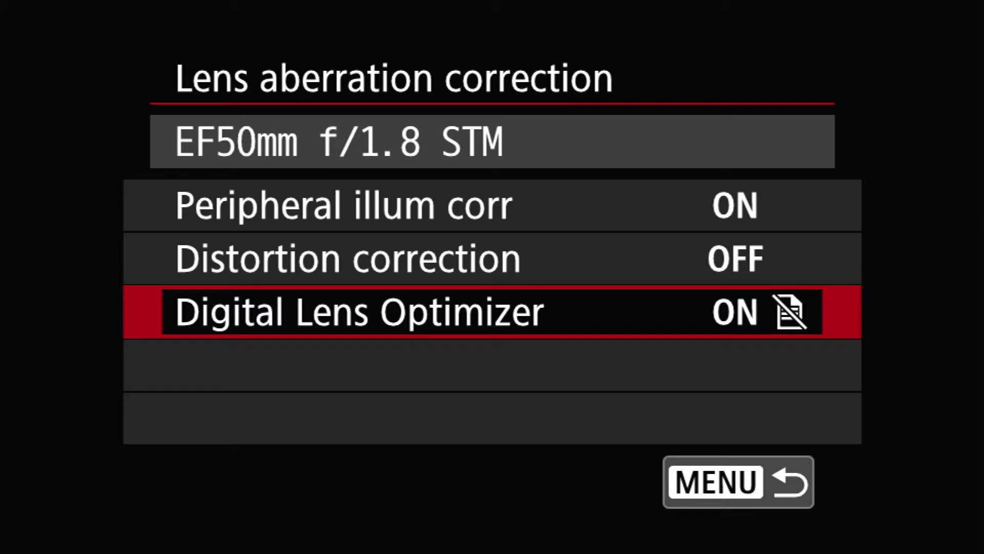
click(348, 259)
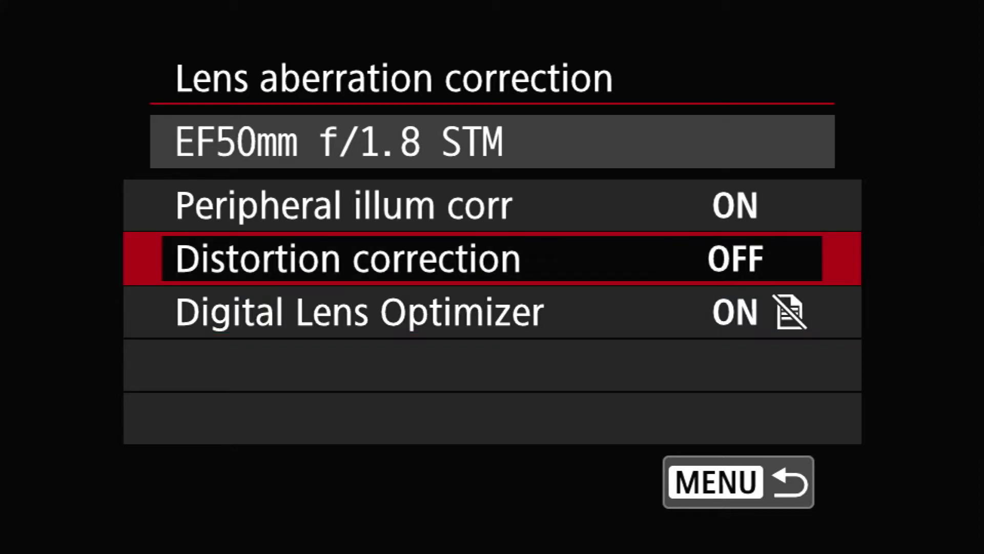
click(343, 206)
key(Return)
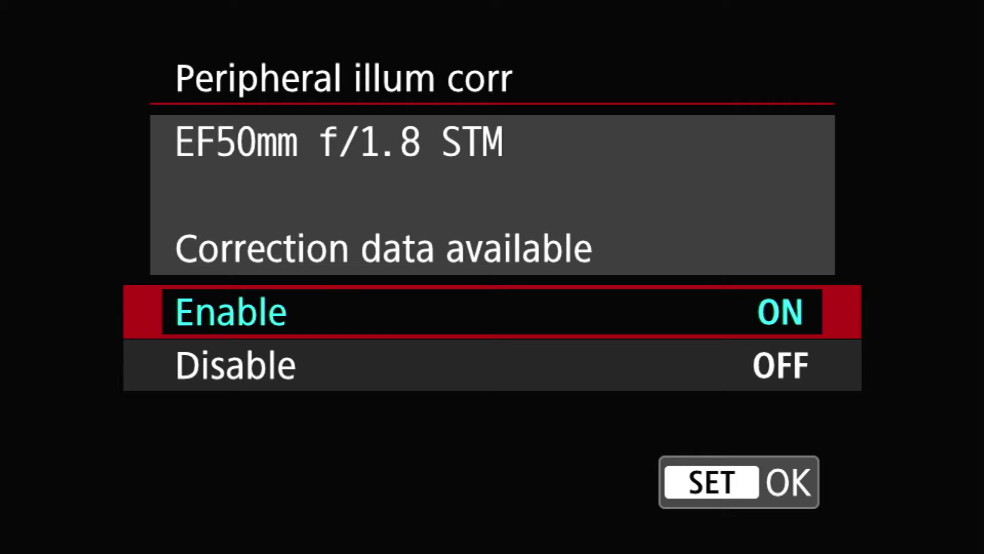
key(Return)
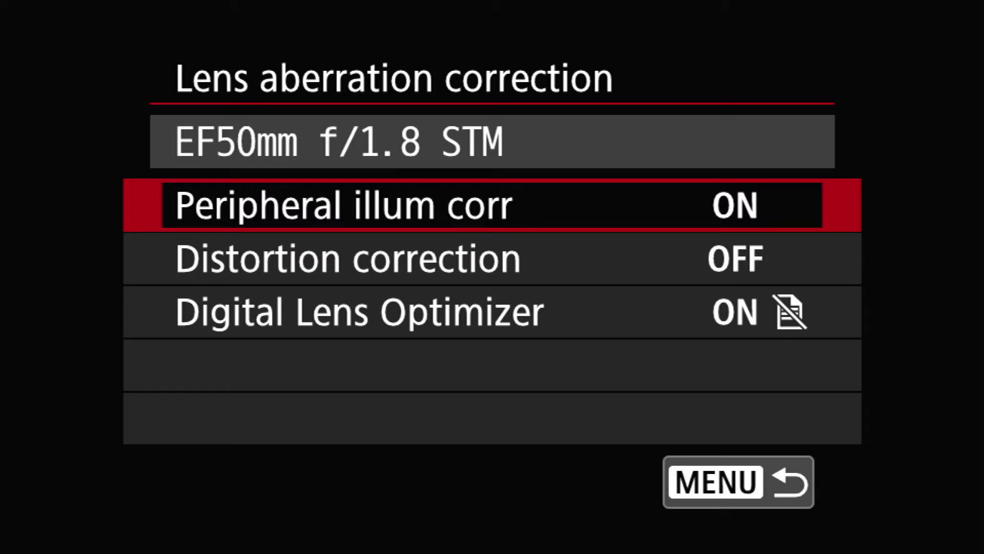
- Review the Distortion correction options for the attached lens, confirming Disable
key(Down)
key(Return)
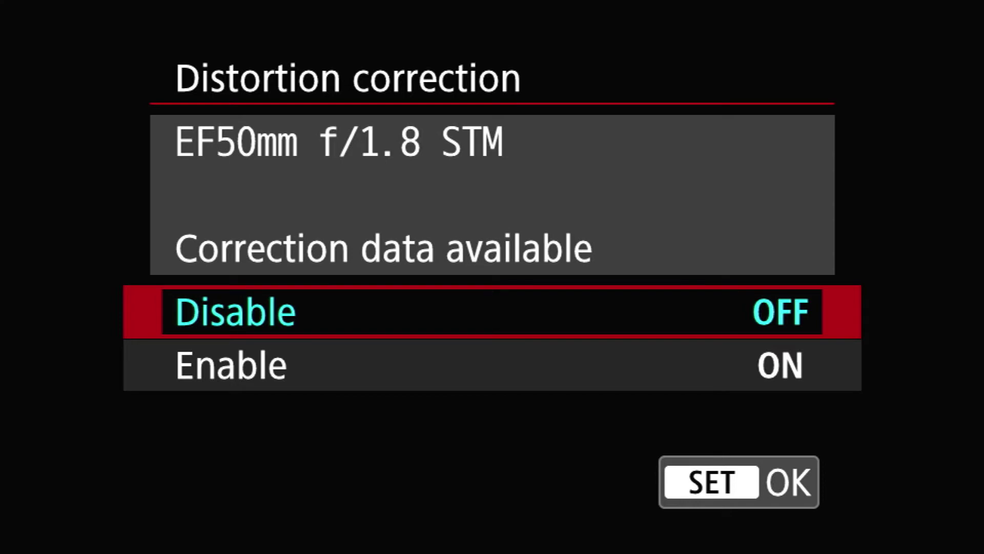
key(Return)
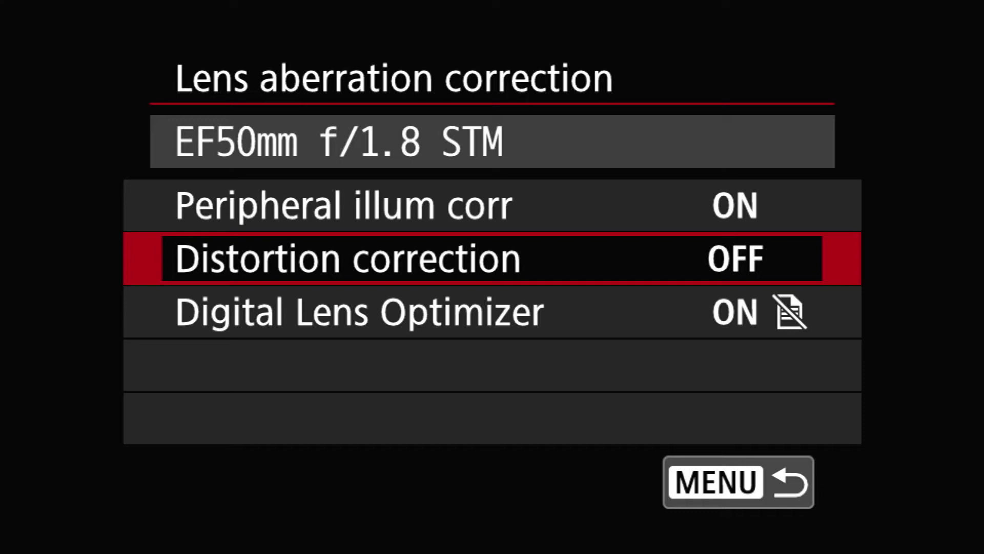
- Read the help text for Digital Lens Optimizer and set the feature to Disable
key(Down)
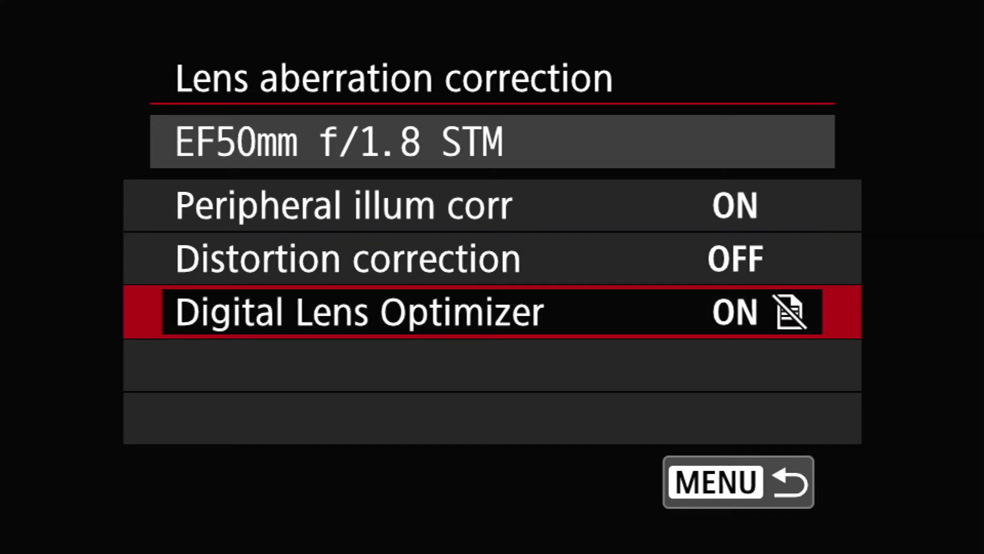
key(Return)
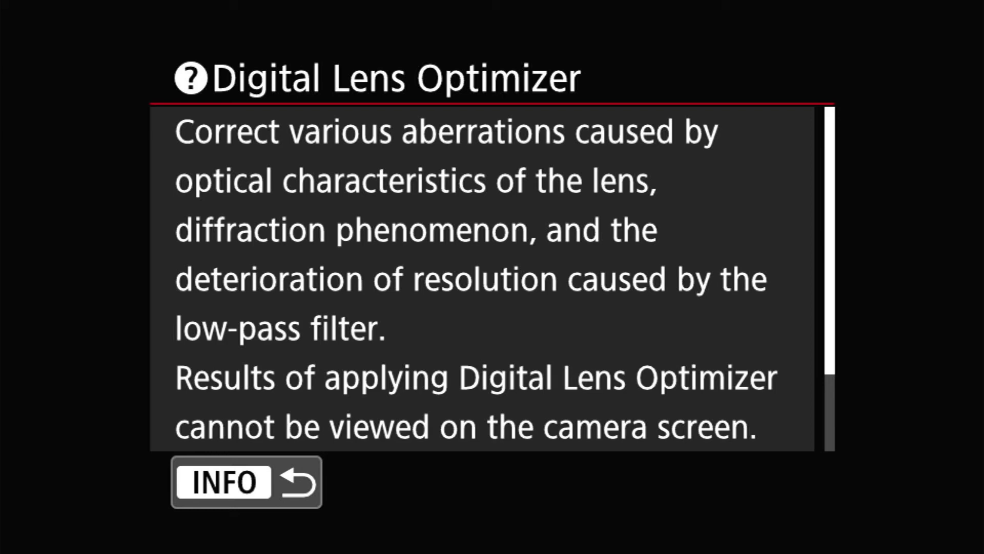
key(Escape)
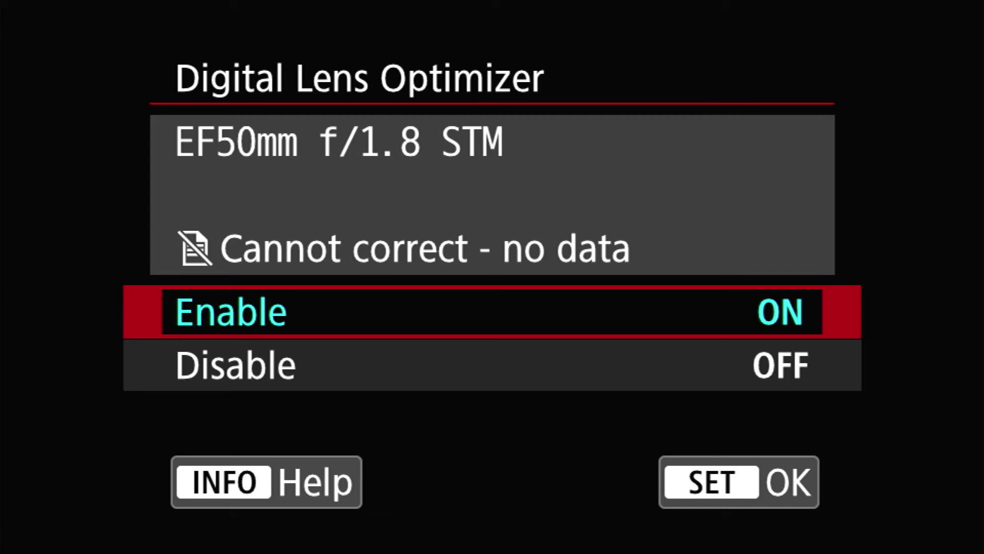
click(492, 365)
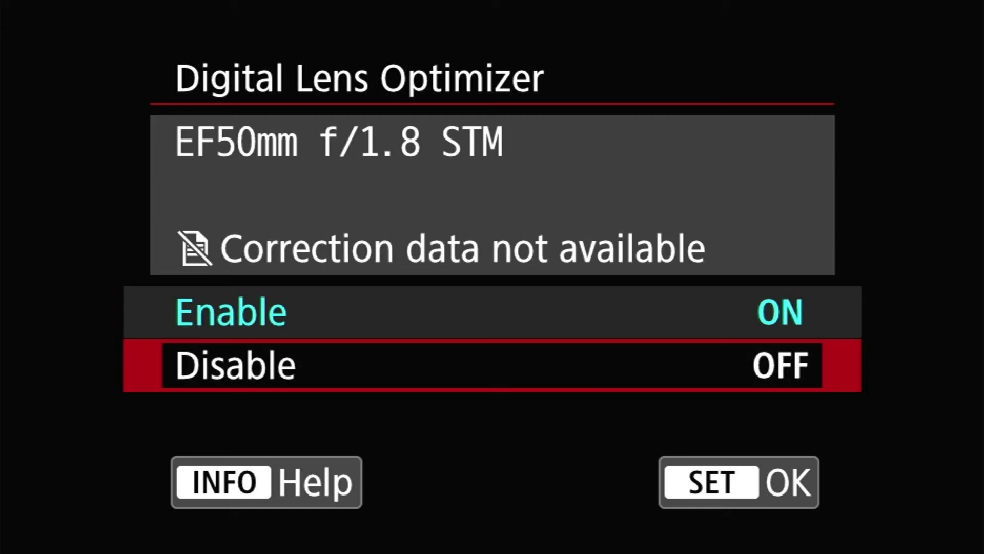
key(Return)
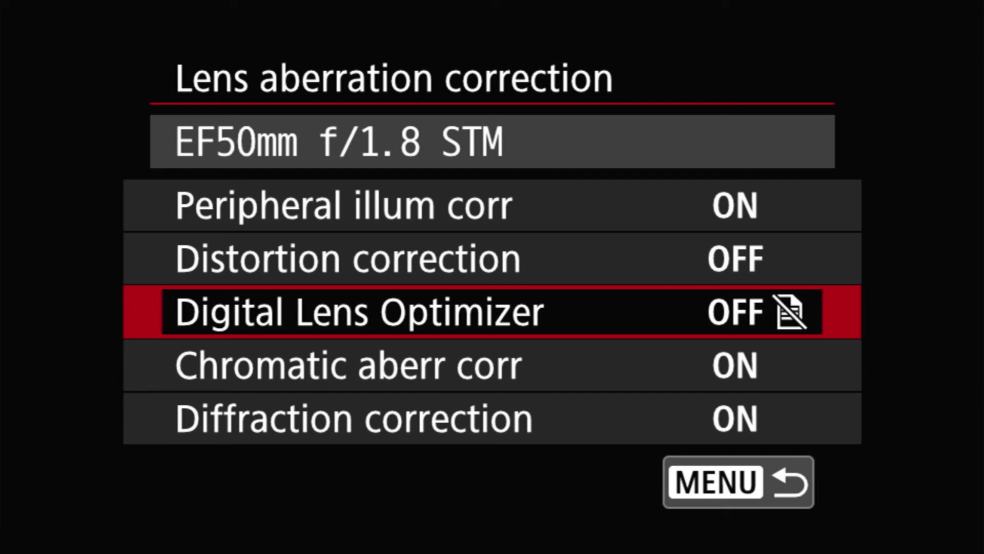
- Switch Digital Lens Optimizer to Enable and back to Disable to compare which corrections are listed
key(Return)
key(Up)
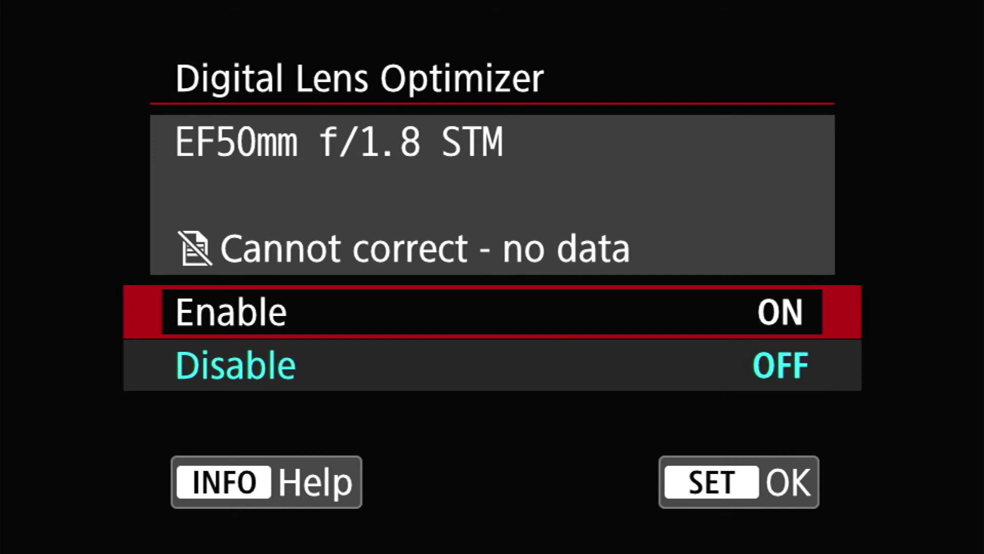
key(Return)
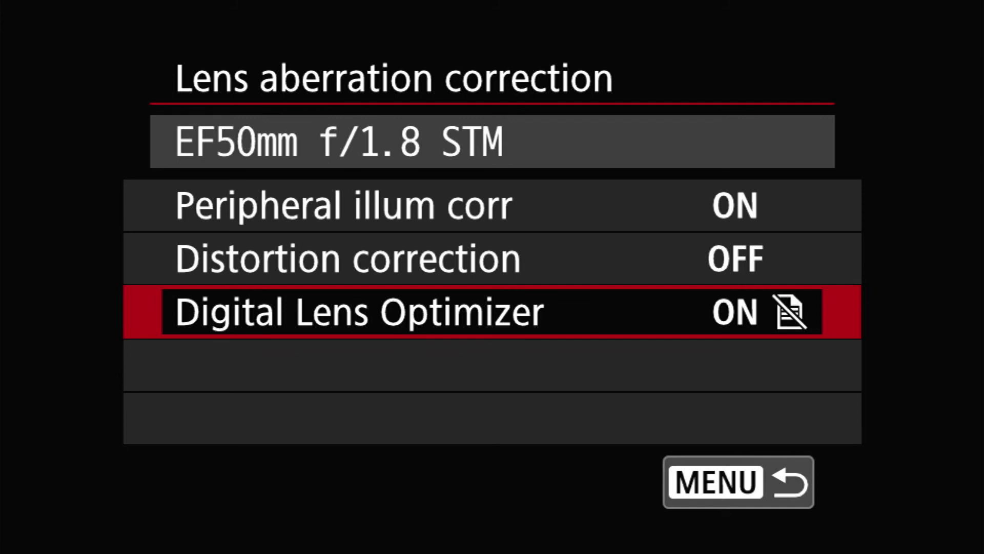
key(Return)
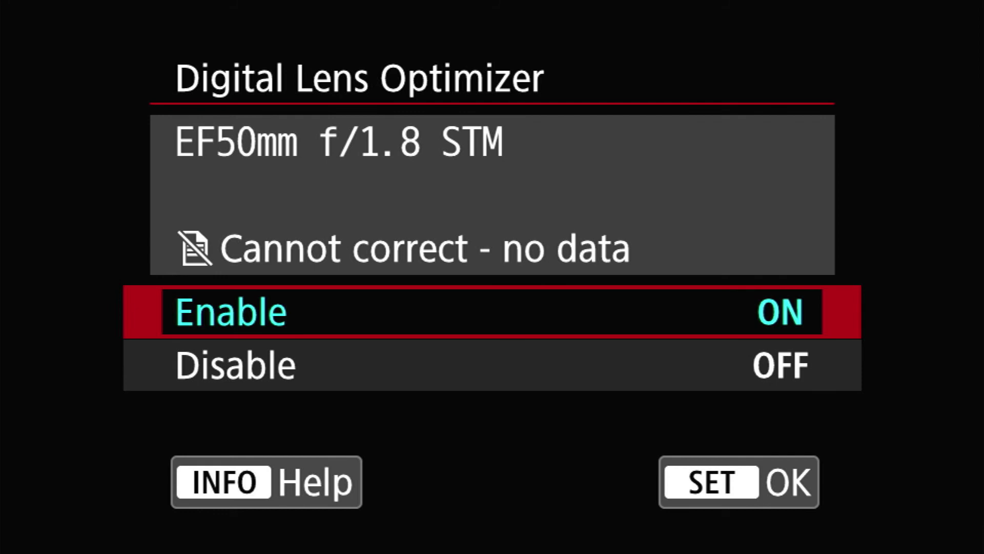
key(Down)
key(Return)
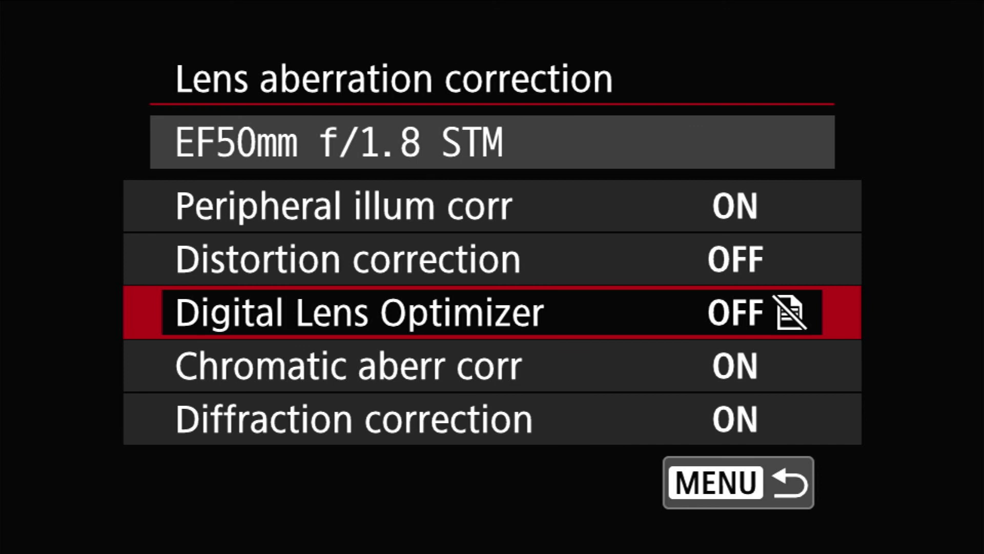
- Set Chromatic aberr corr to Disable for the attached lens
key(Down)
key(Return)
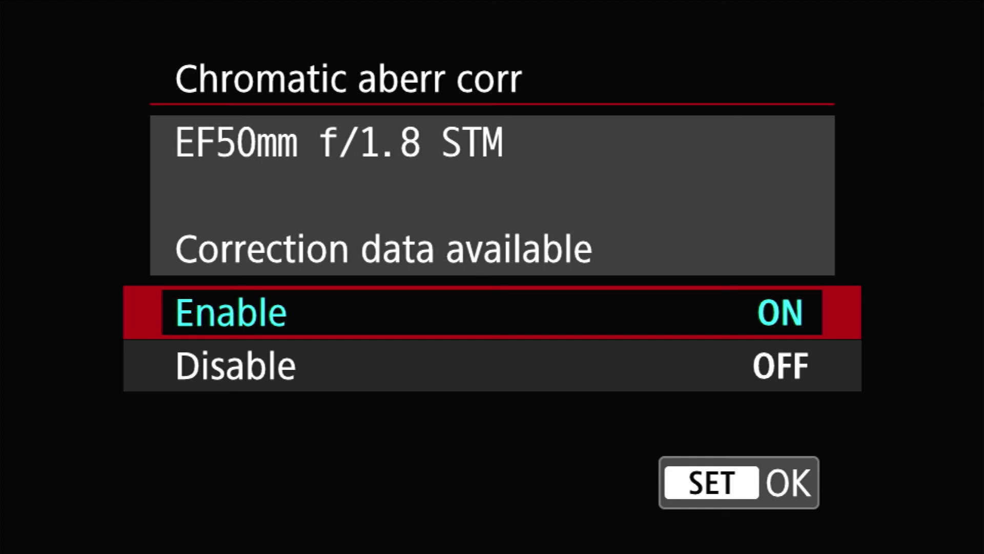
click(492, 366)
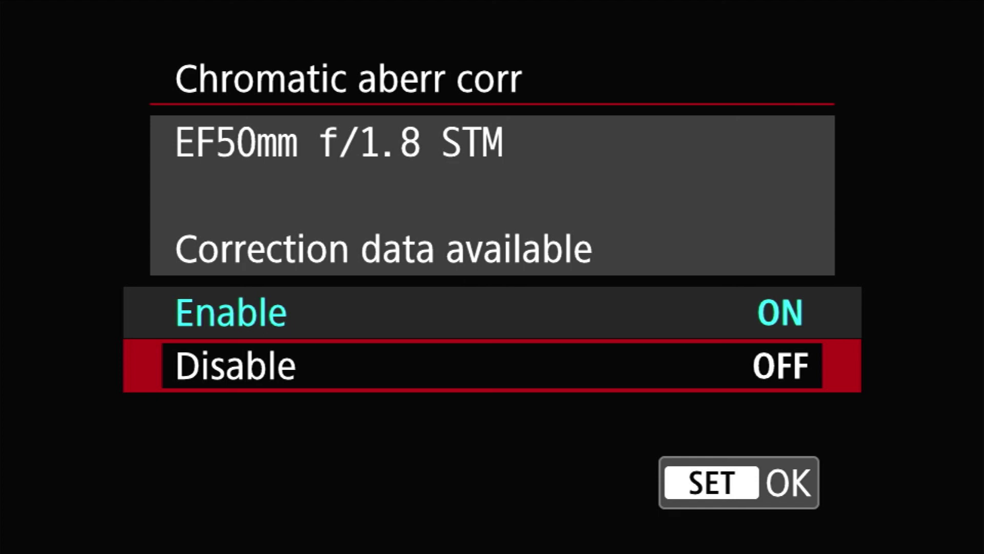
key(Return)
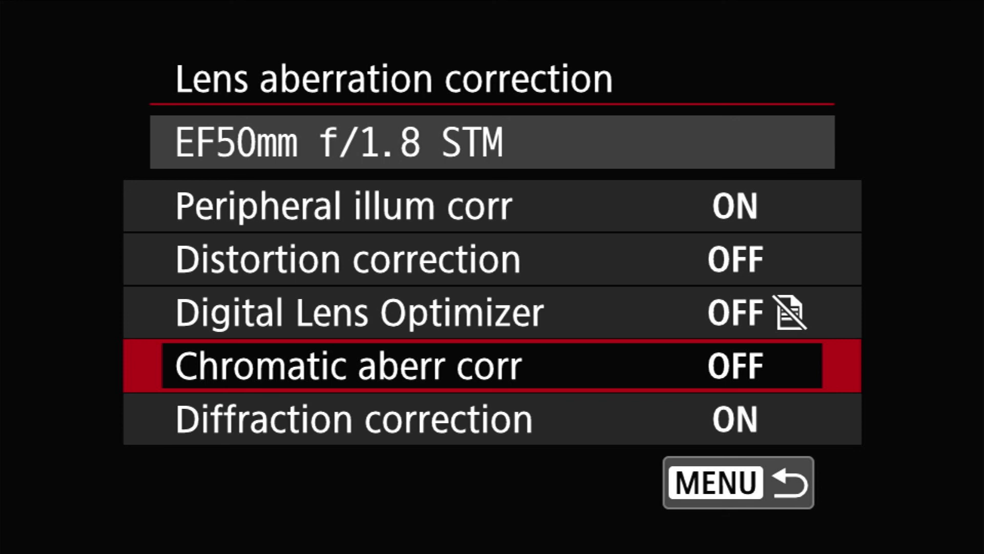
- Set Diffraction correction to Disable for the attached lens
key(Down)
key(Return)
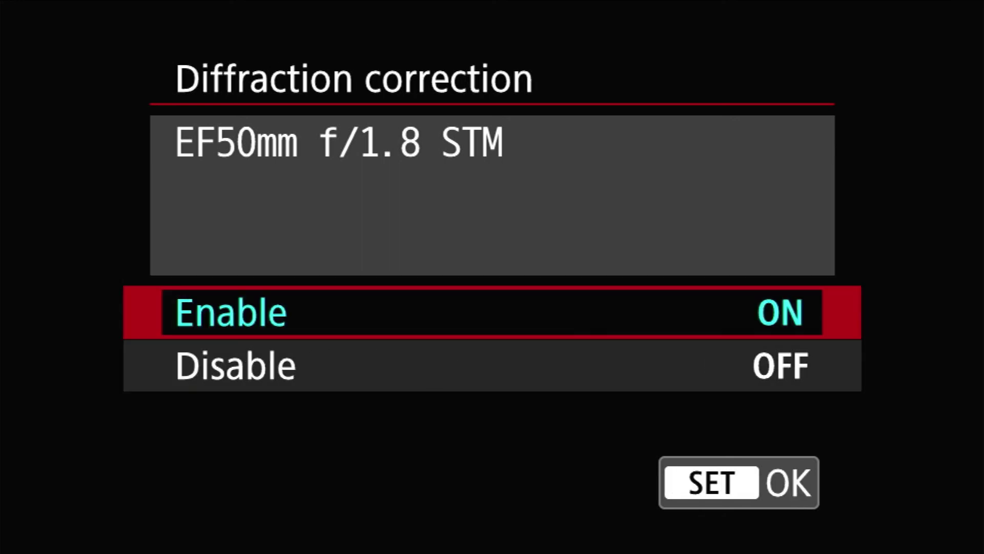
click(492, 365)
key(Return)
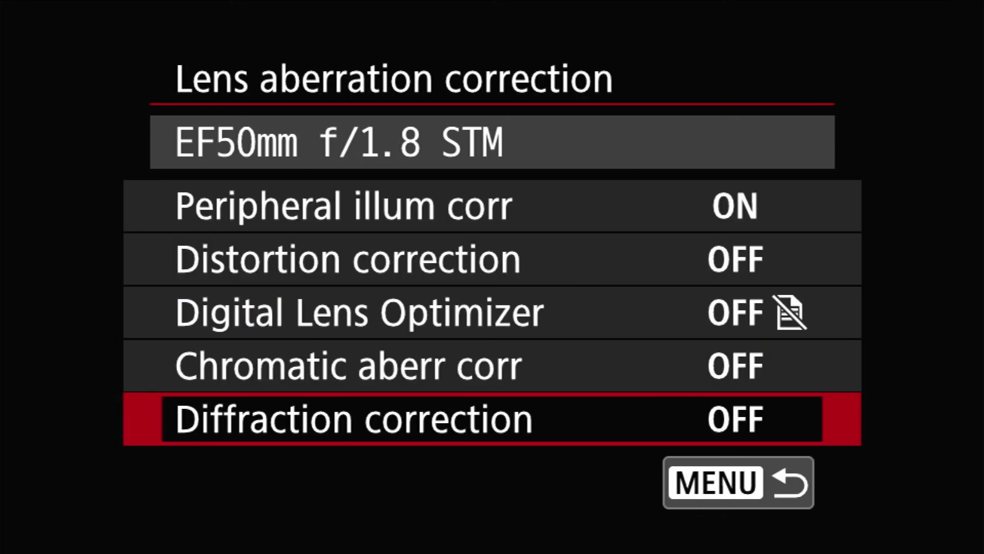
- Set Peripheral illum corr to Disable and leave the lens aberration correction settings
click(492, 365)
click(492, 312)
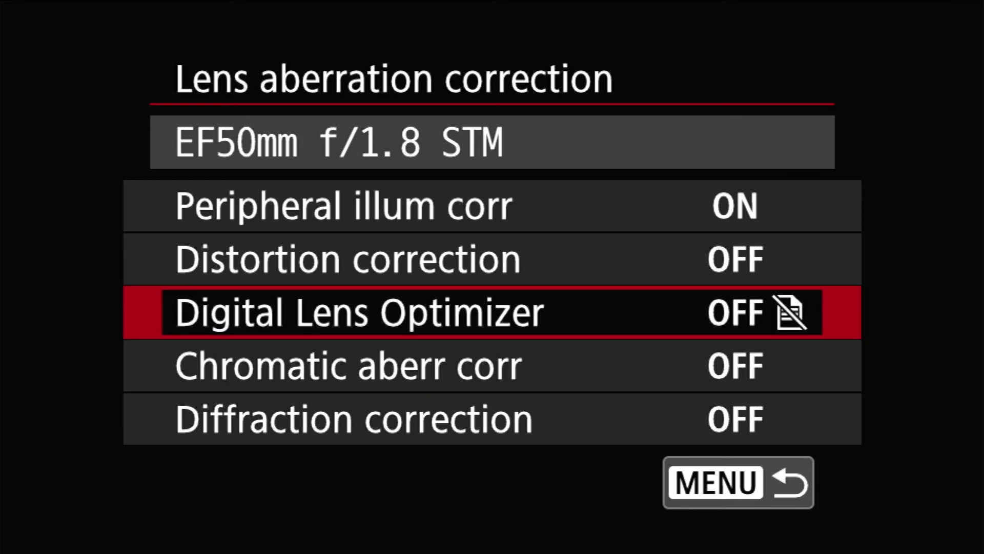
click(492, 259)
click(493, 206)
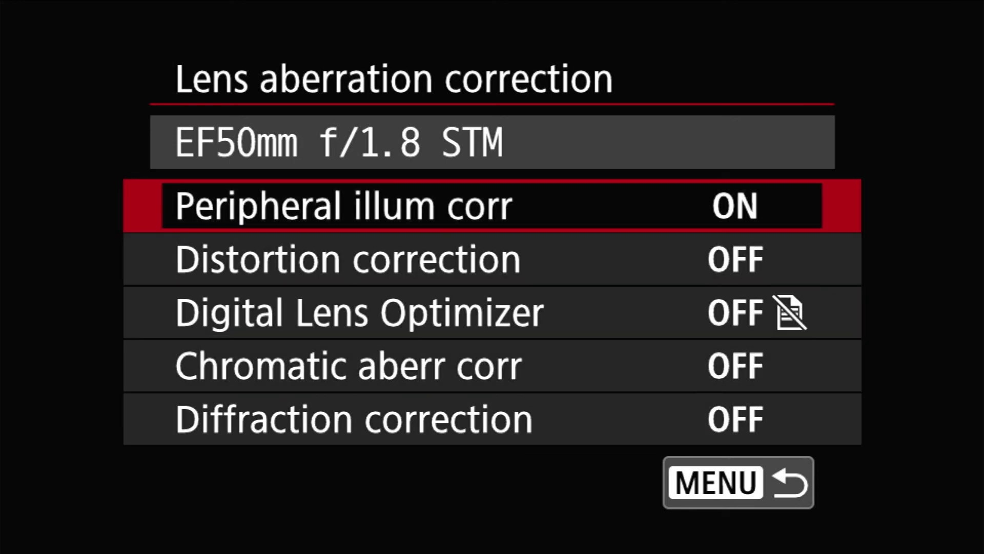
key(Return)
click(492, 365)
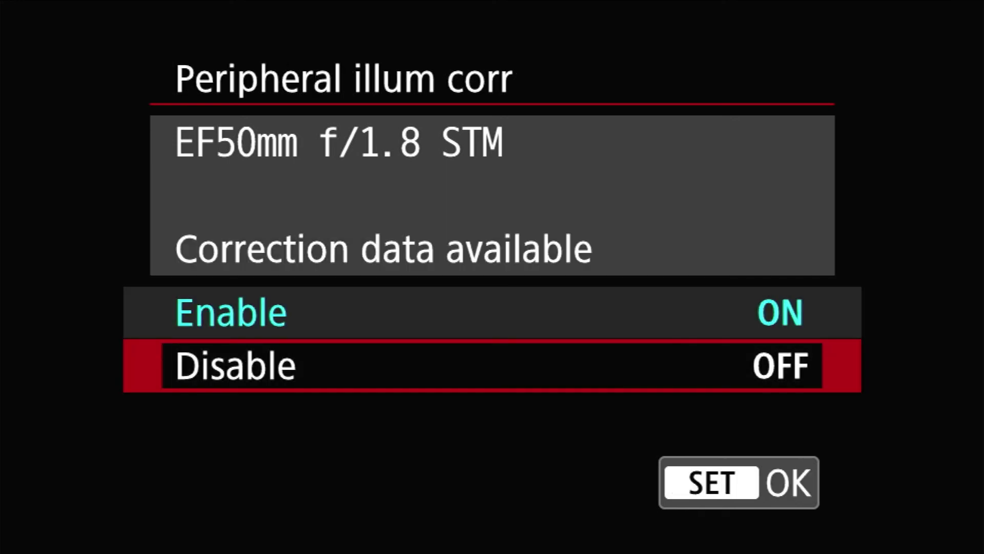
key(Return)
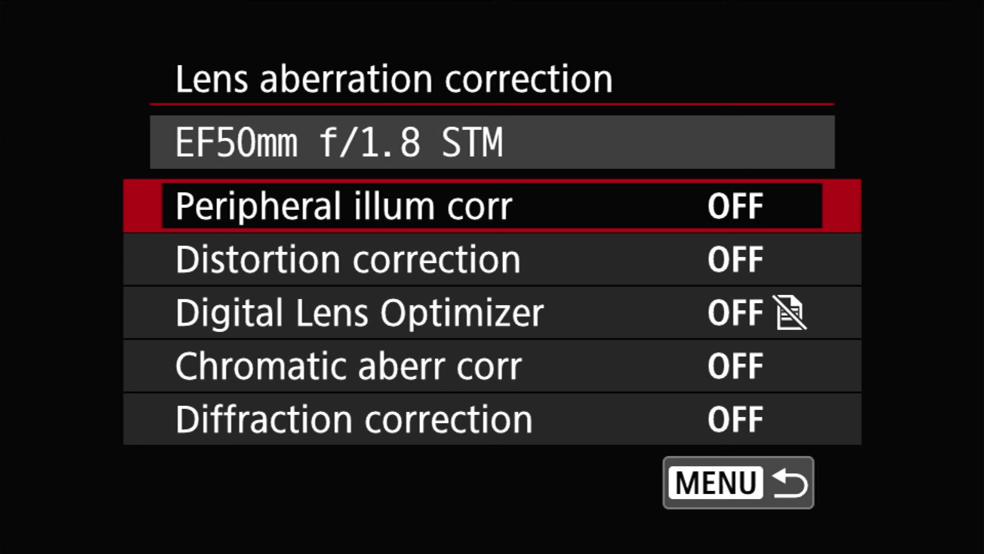
key(Escape)
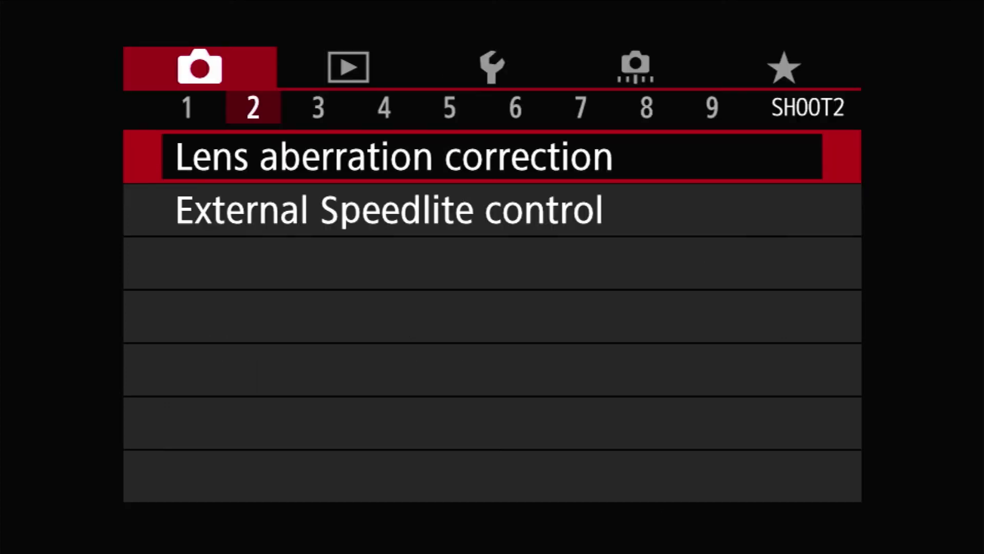